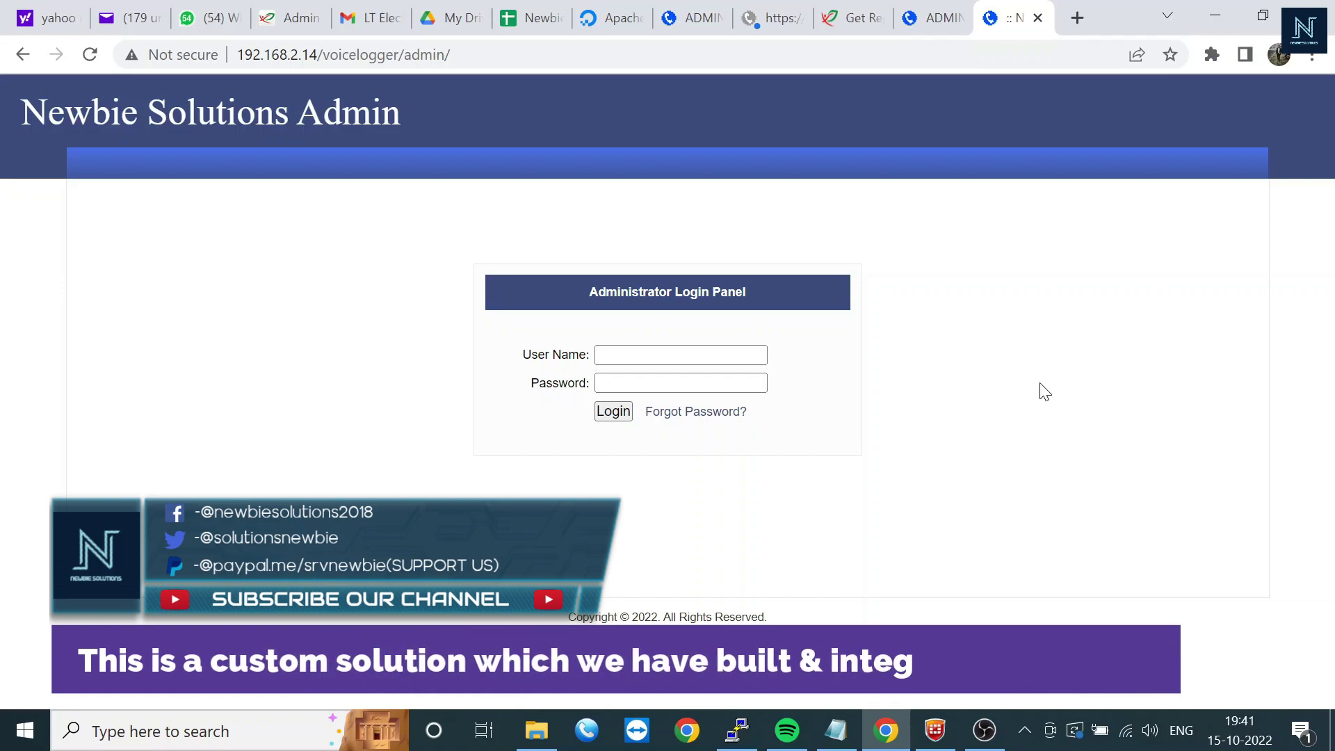
Glance at the VICIdial administration page, then return to the voicelogger login page
click(946, 8)
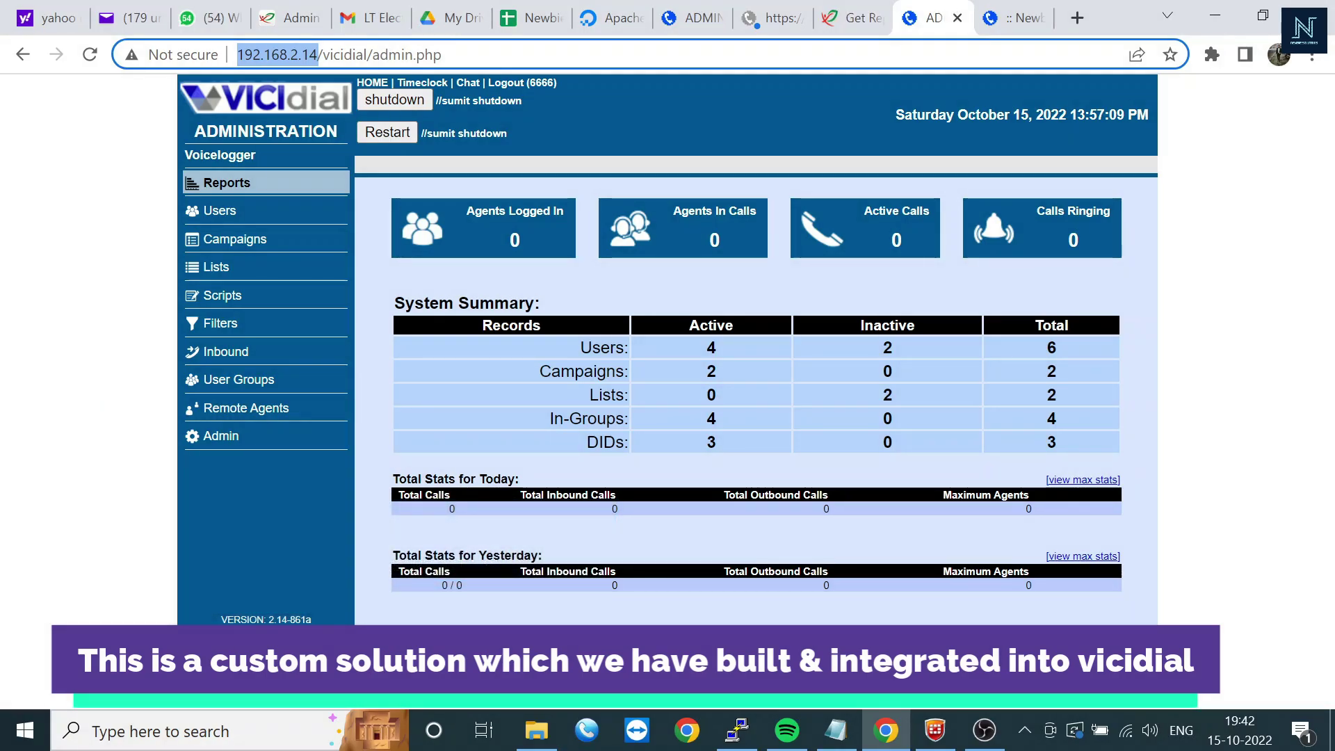
click(43, 304)
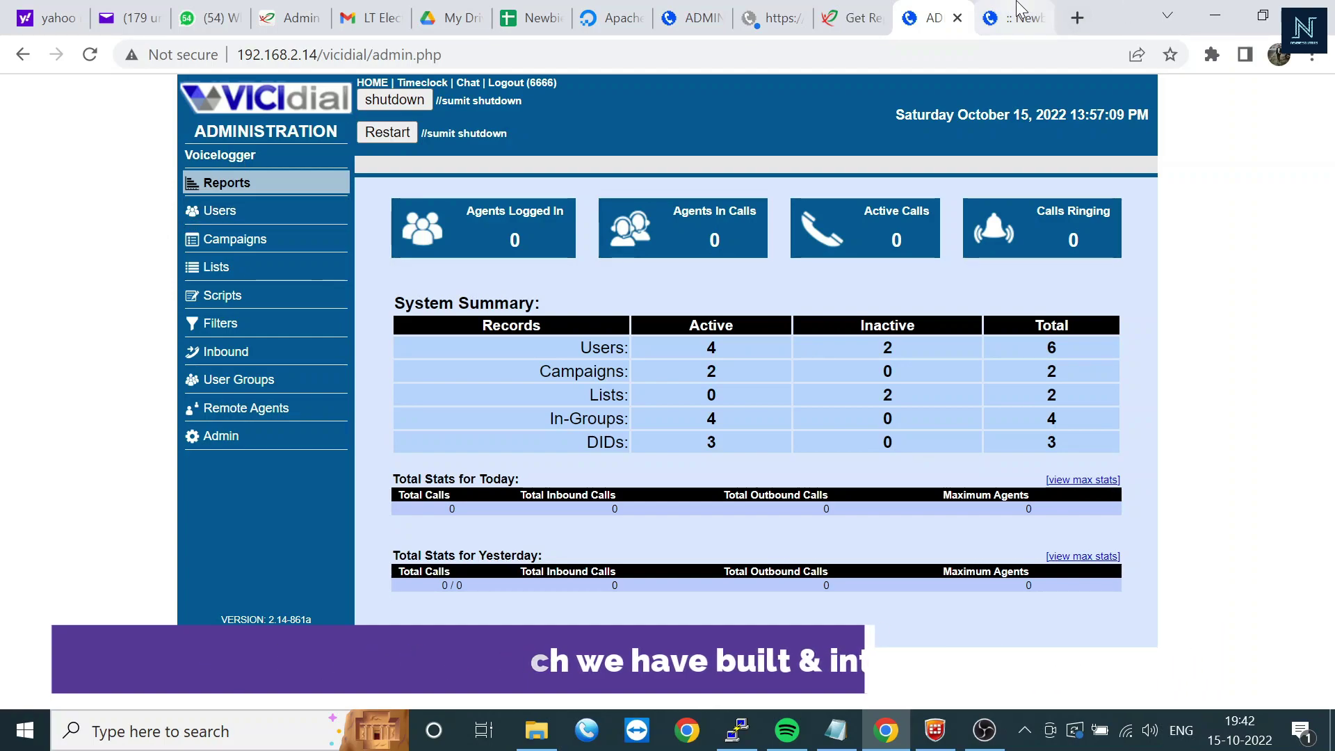
click(1020, 14)
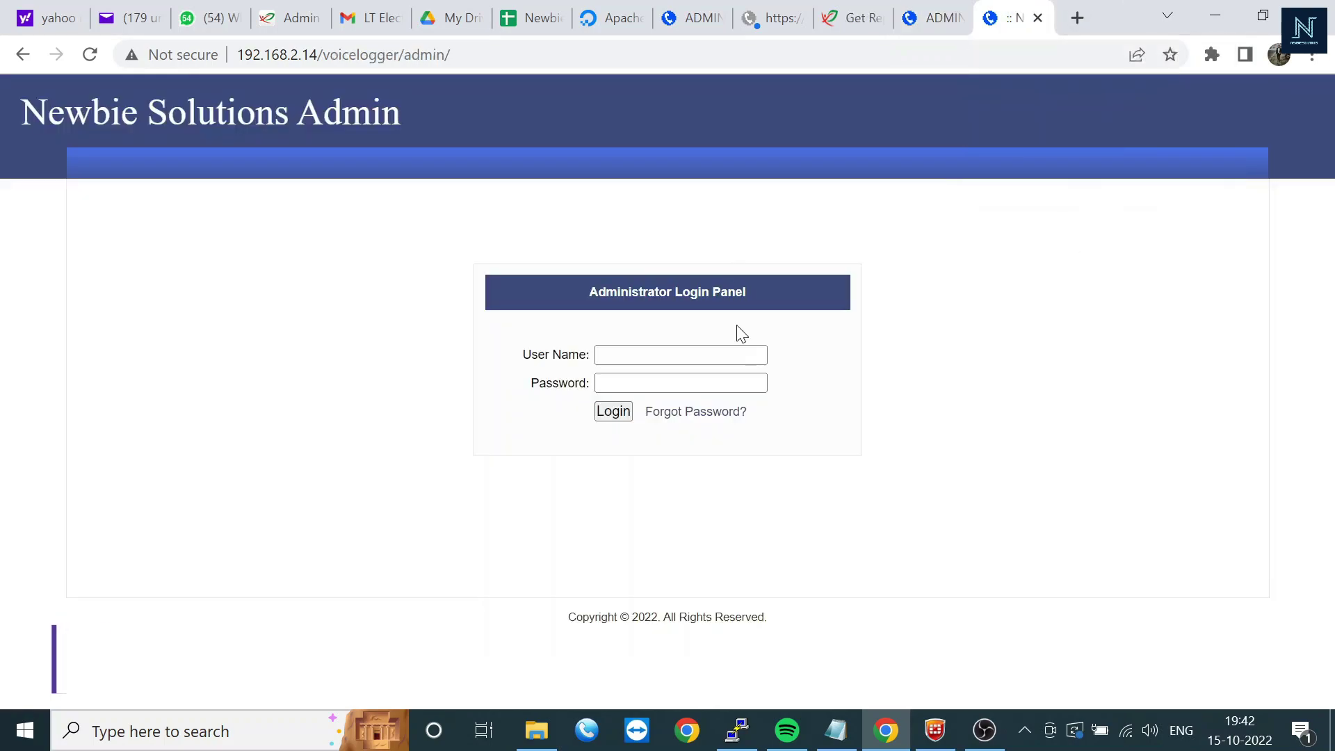
Log in with the saved administrator user name and password, dismissing the breached-password warning
click(696, 356)
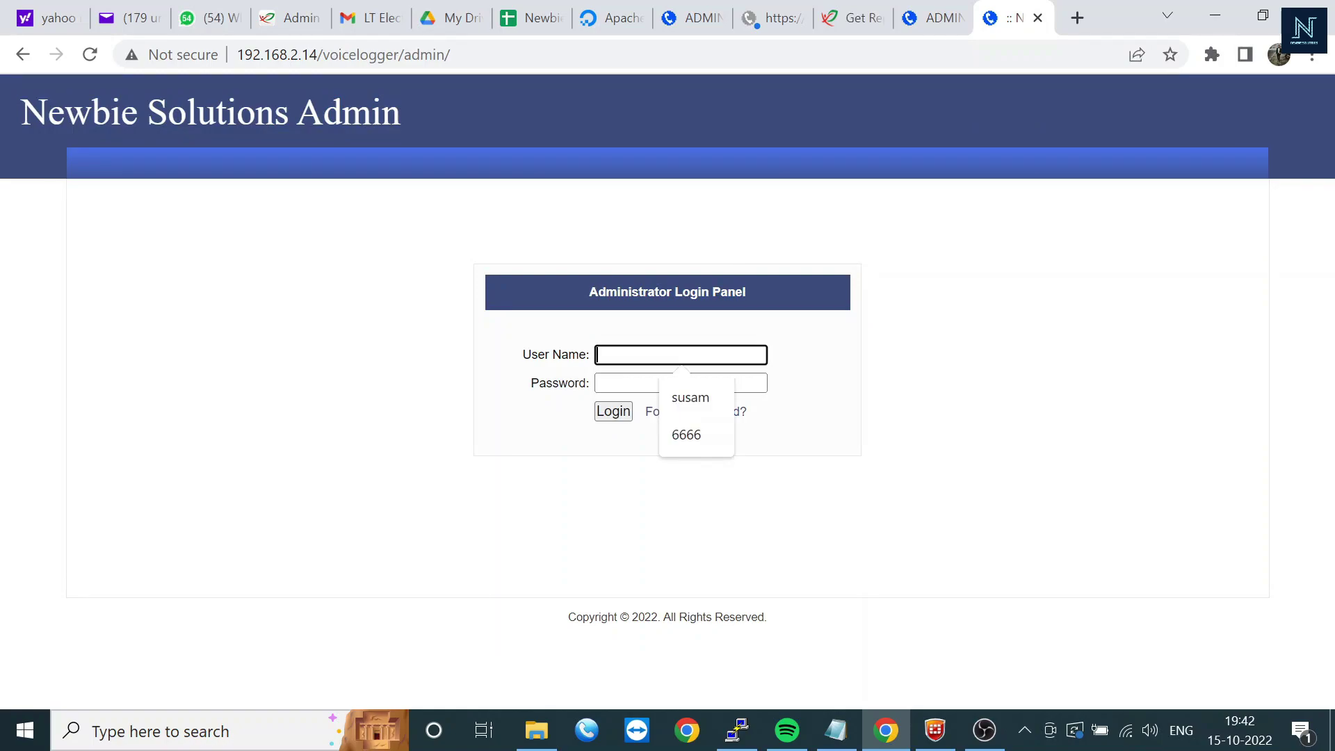
key(Down)
key(Down)
key(Return)
key(Tab)
text(6)
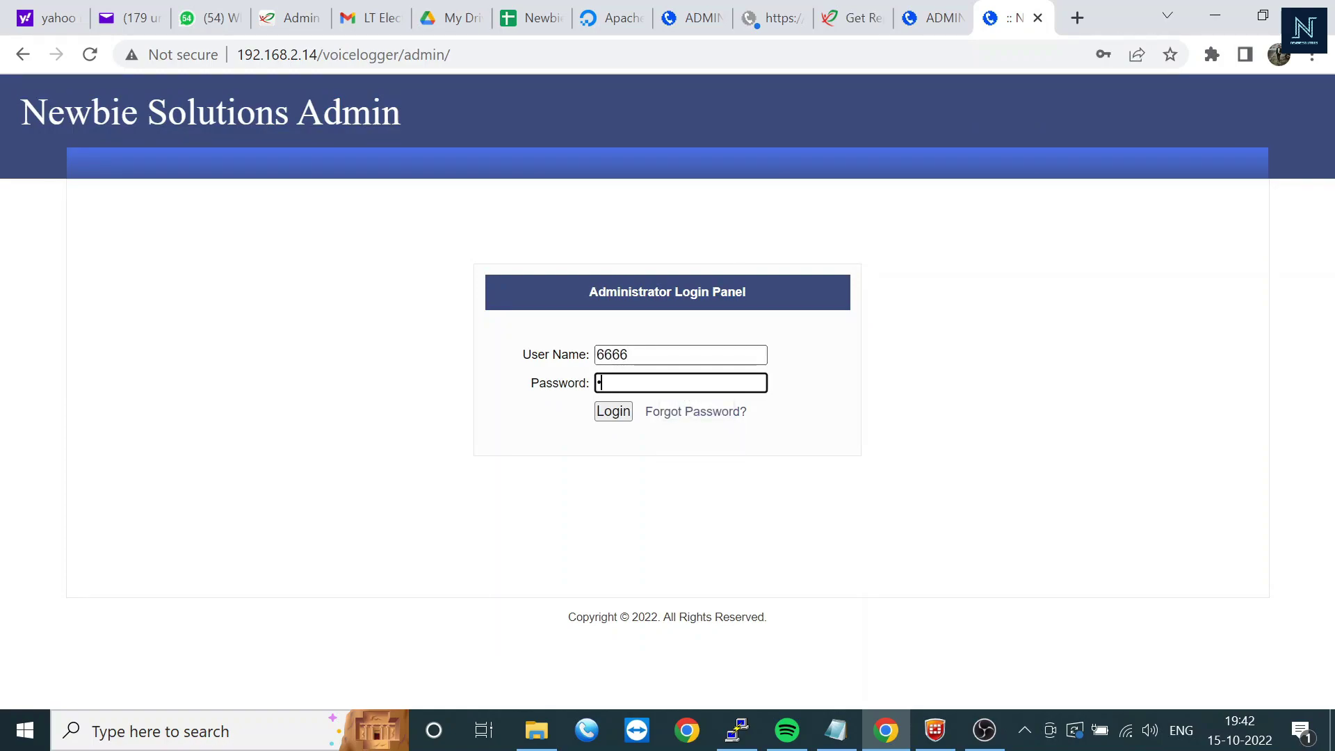
text(666)
click(628, 412)
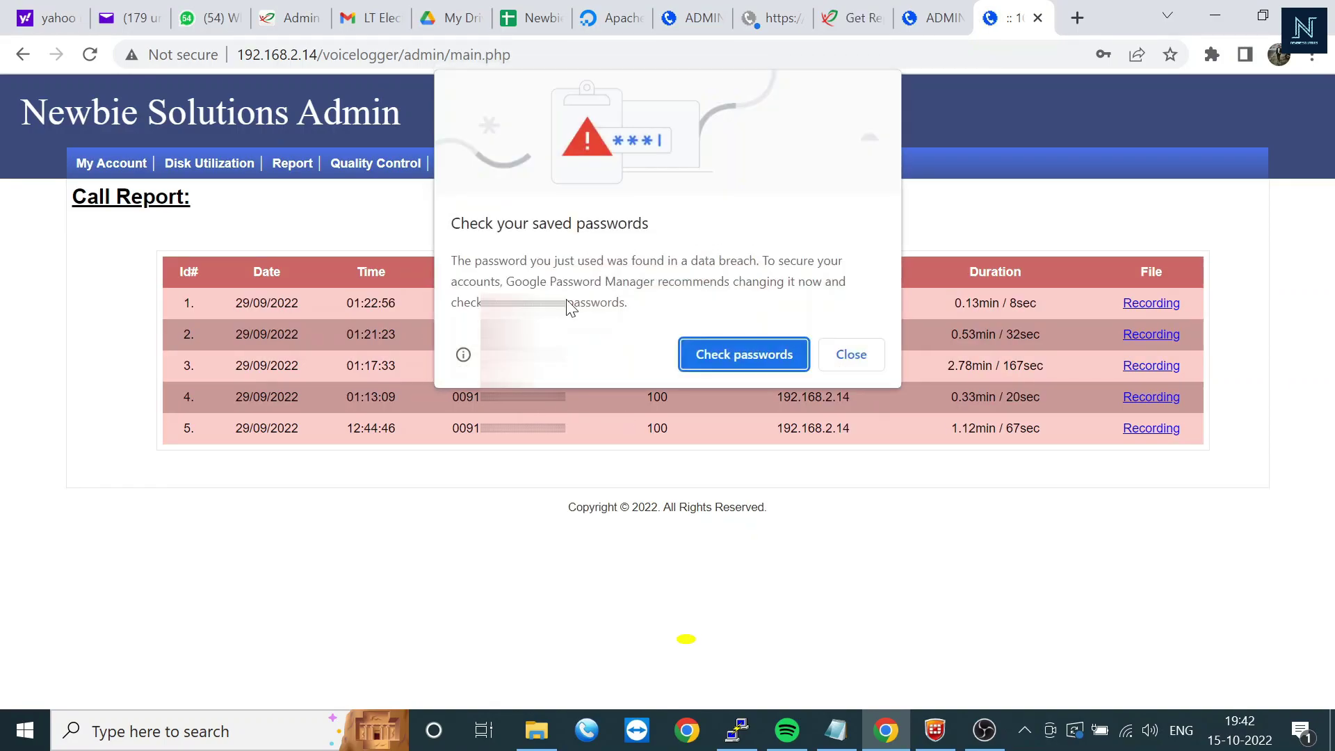
click(853, 362)
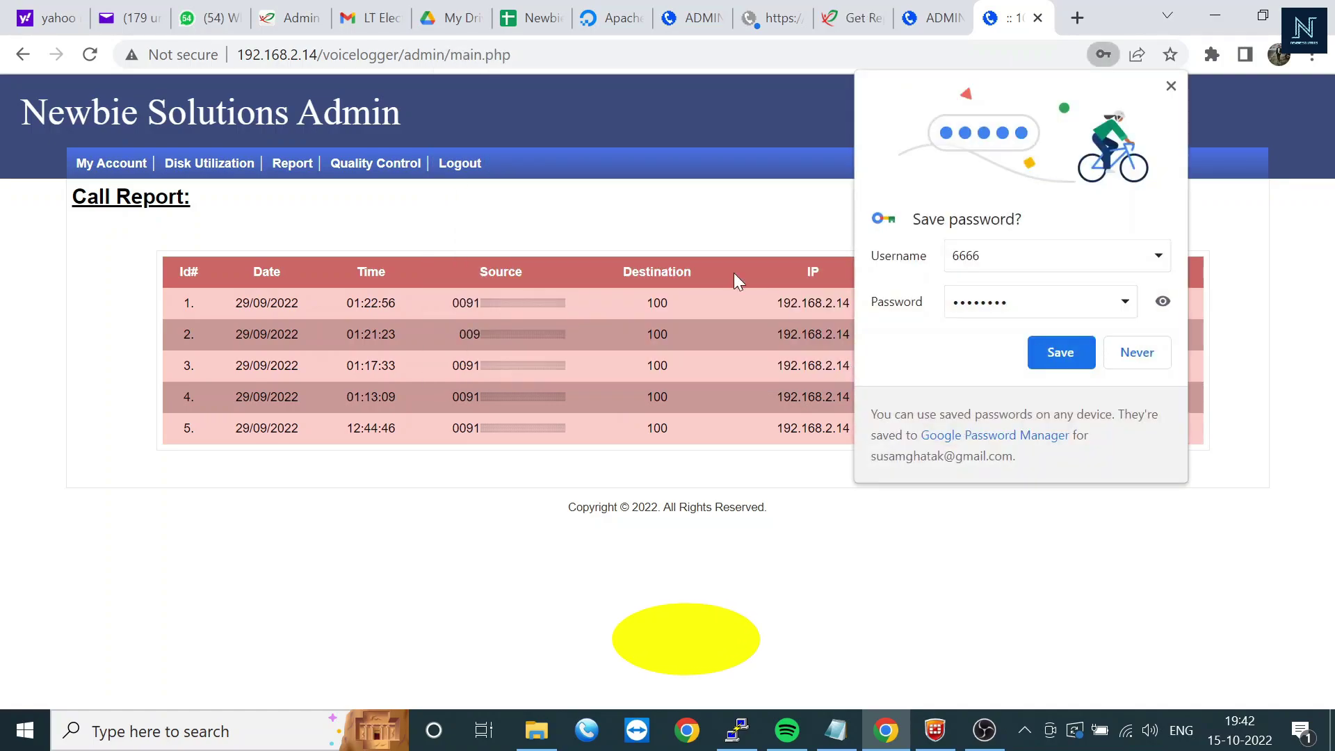
Decline saving the password, download the first call's recording as mp3, and view Disk Utilization
click(1133, 354)
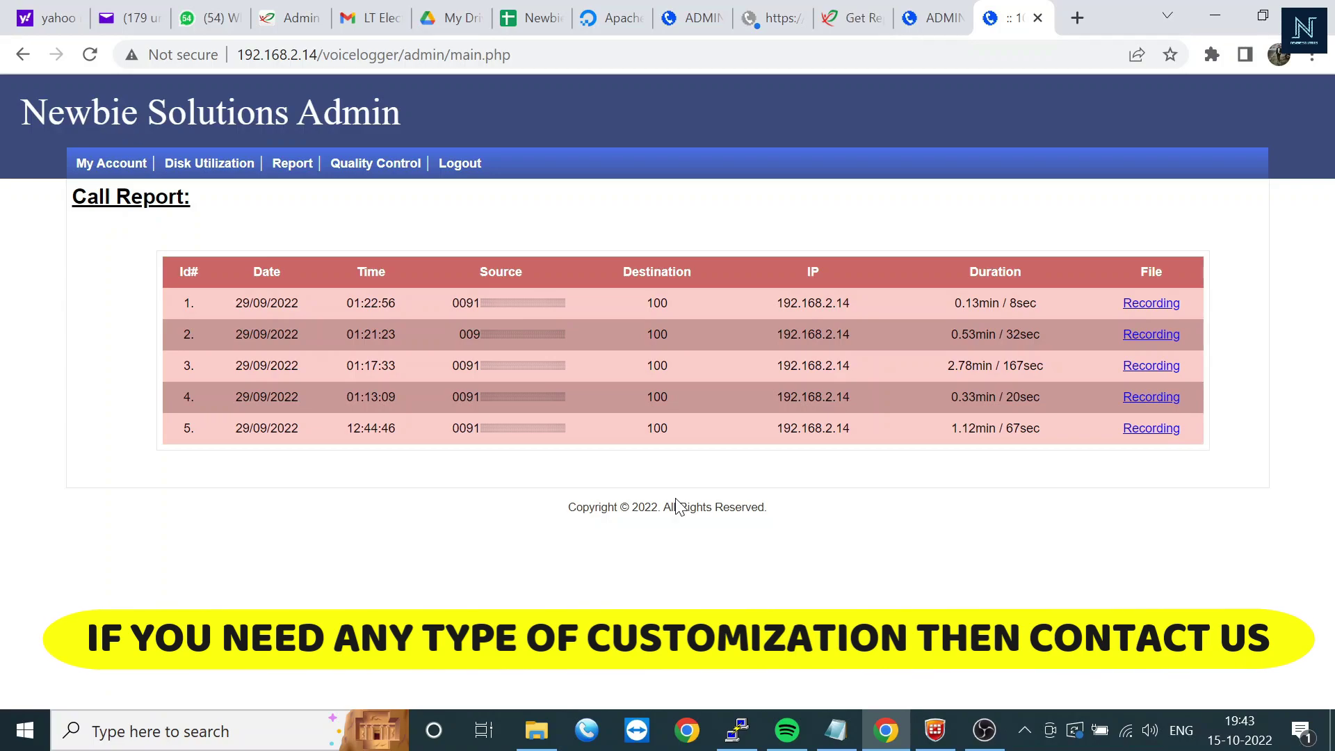
click(1151, 306)
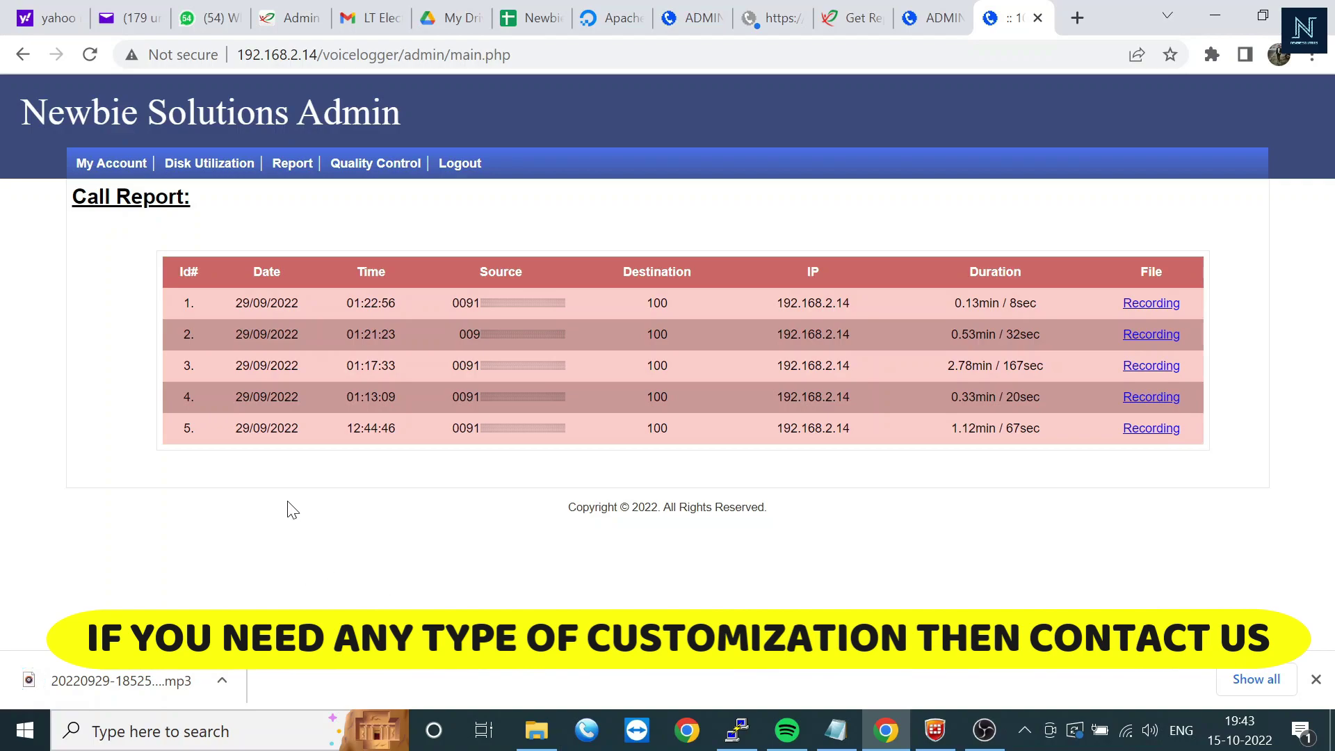
click(187, 164)
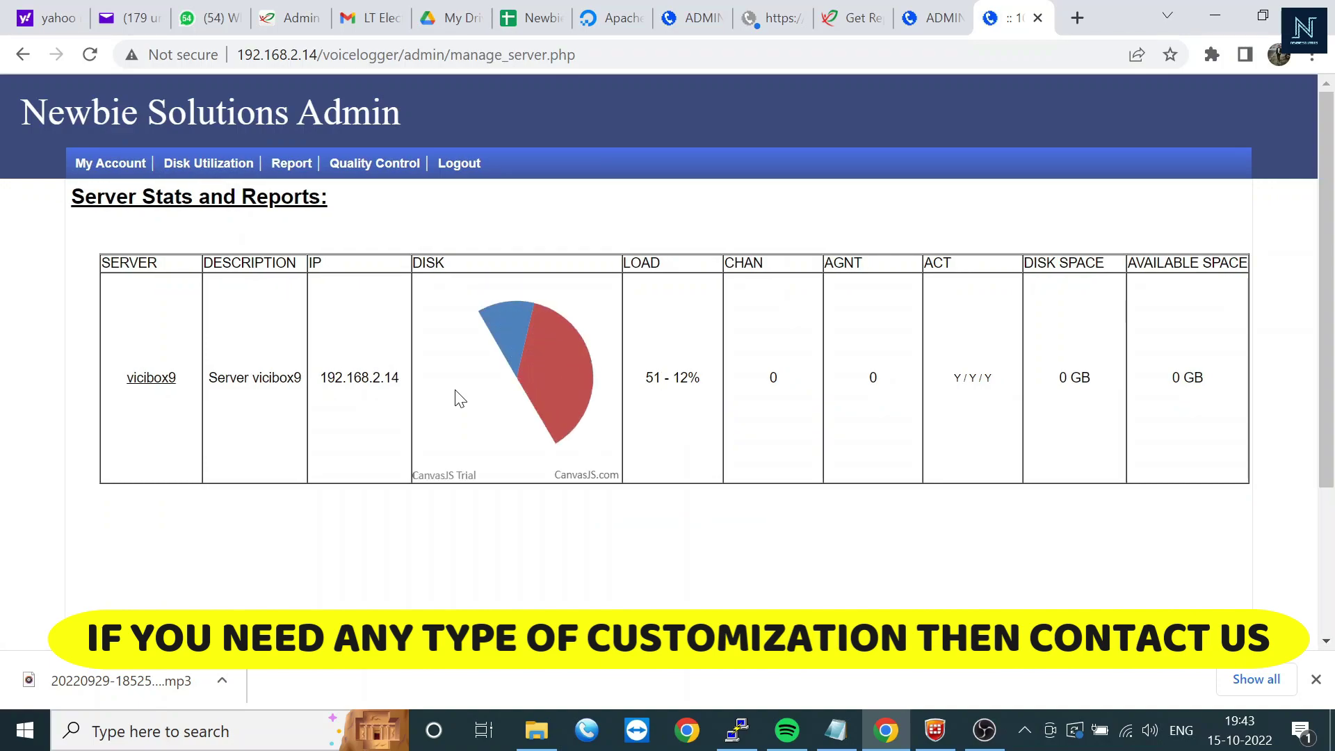
Read the vicibox9 disk chart (12% used, 88% available) and reveal the Report menu choices
mouse_move(546, 347)
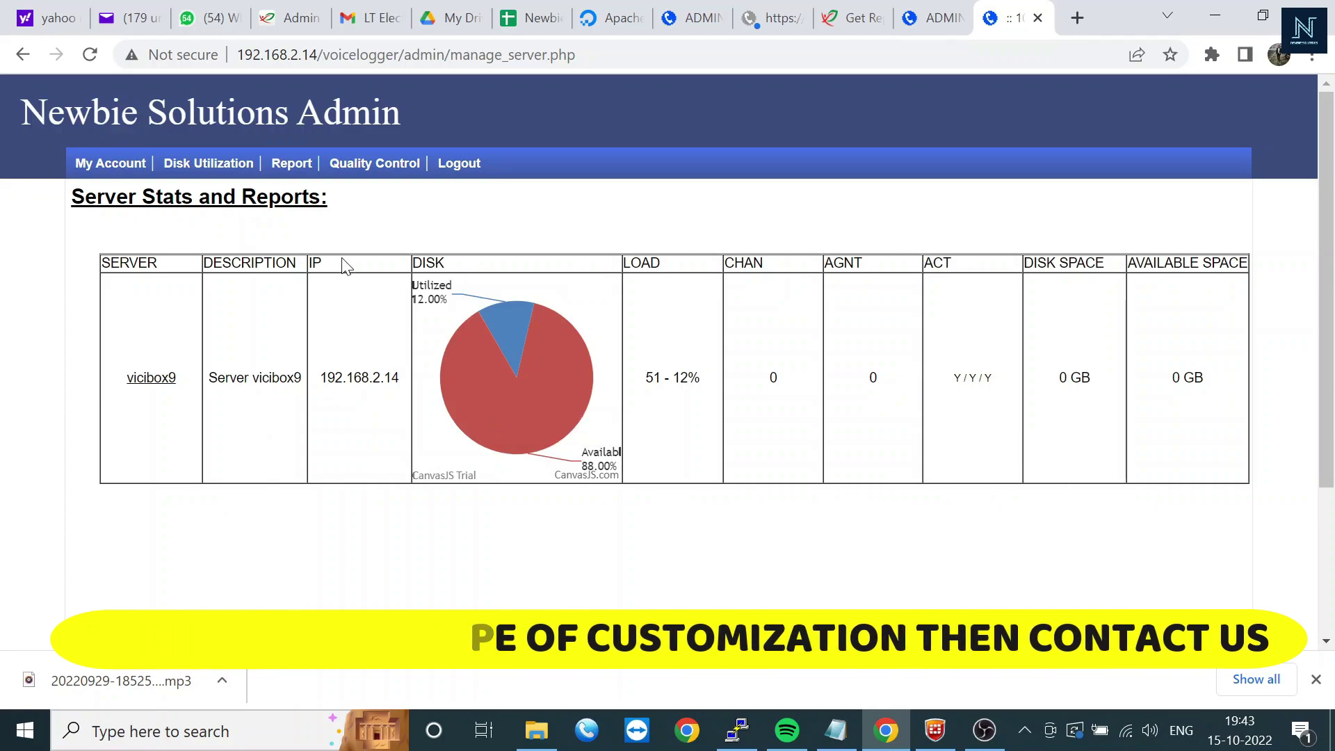
mouse_move(319, 174)
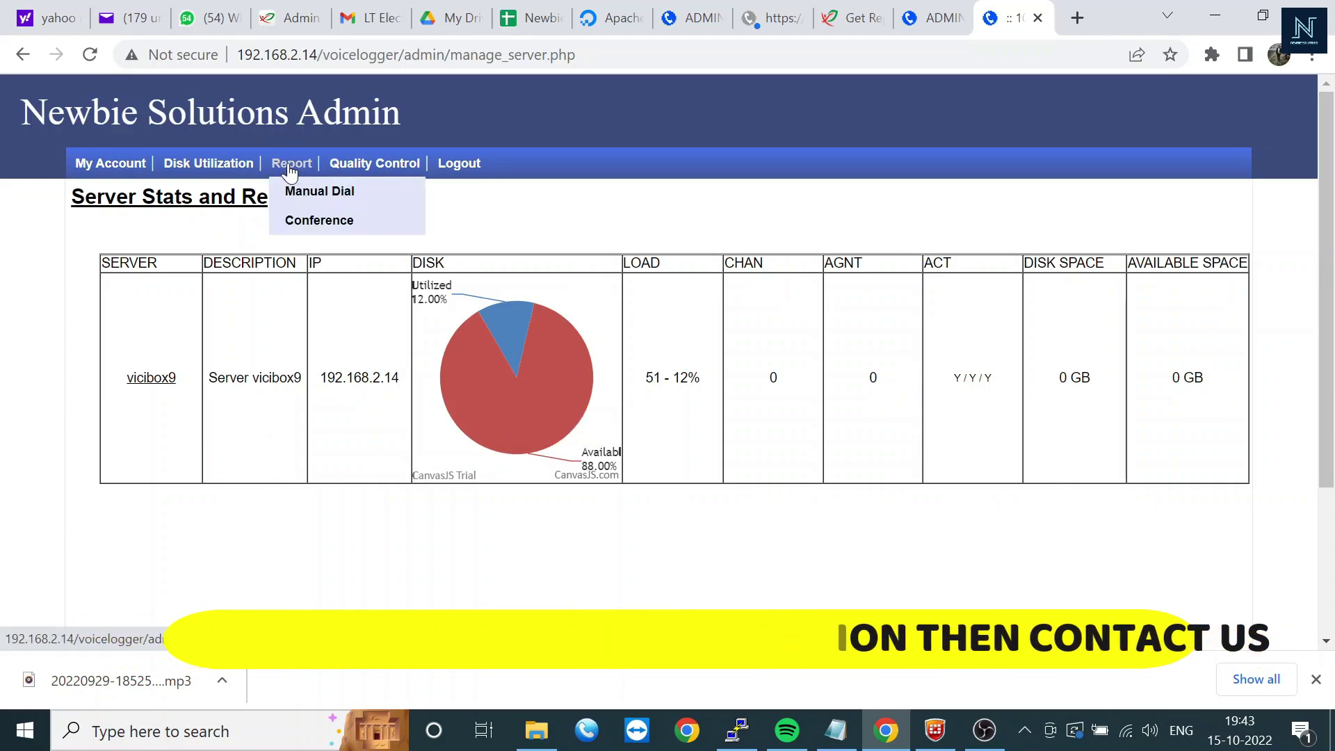
Open the Manual Dial report and scroll through its date/time search form and recordings
click(308, 205)
scroll(308, 206, down, 4)
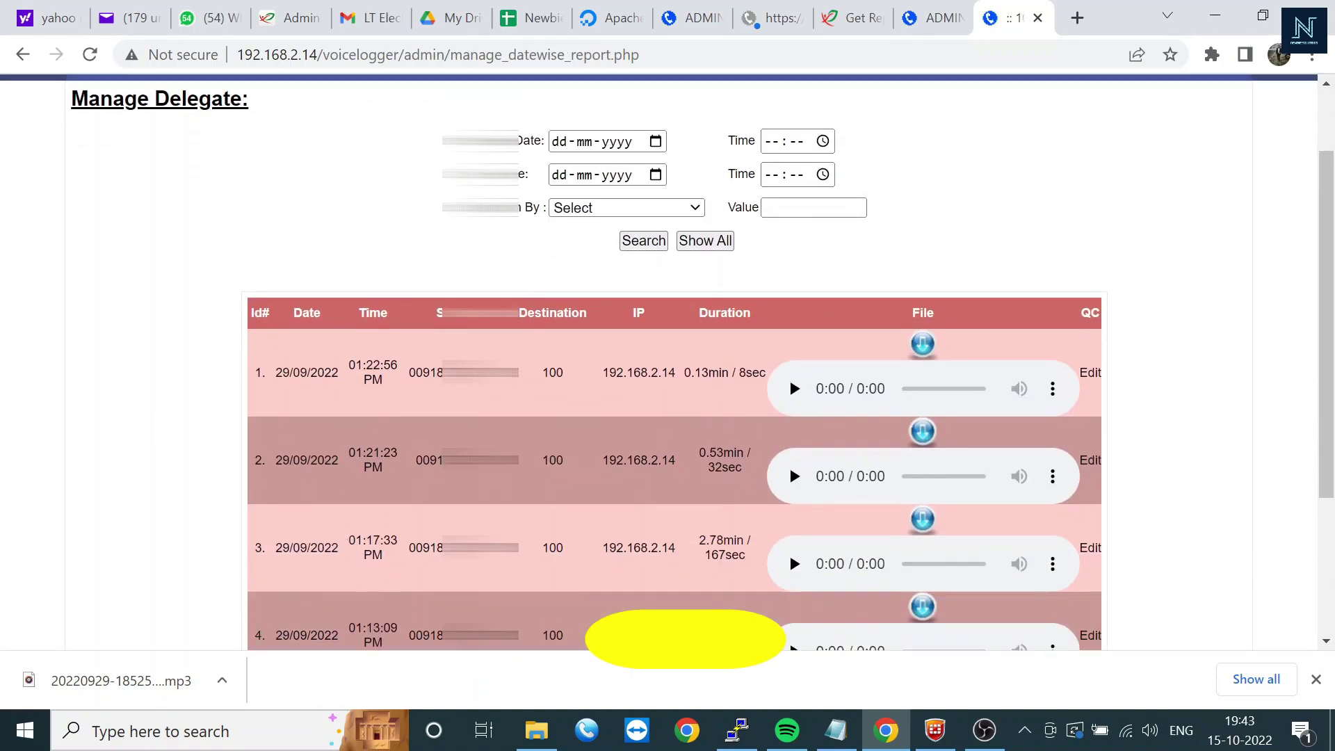
scroll(685, 639, up, 4)
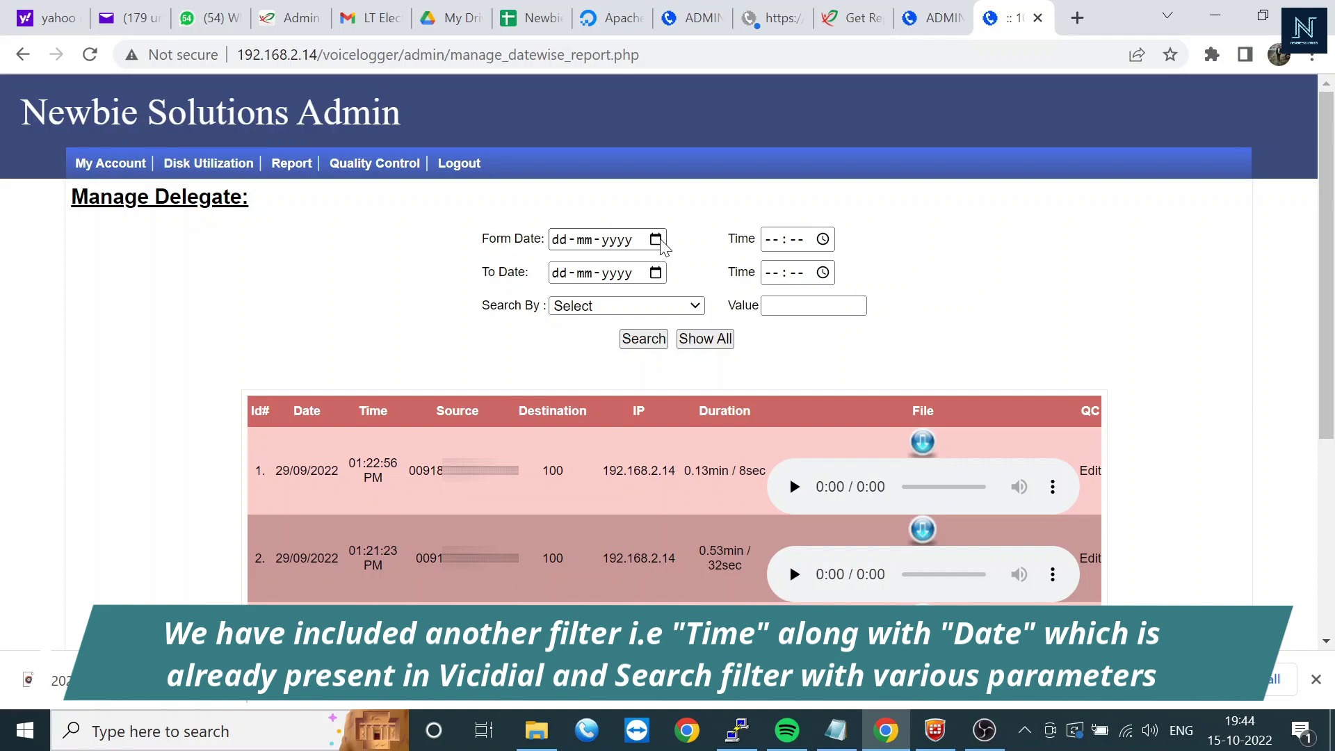
Set the From Date to 15-10-2022 and the start time hour to 21
click(663, 243)
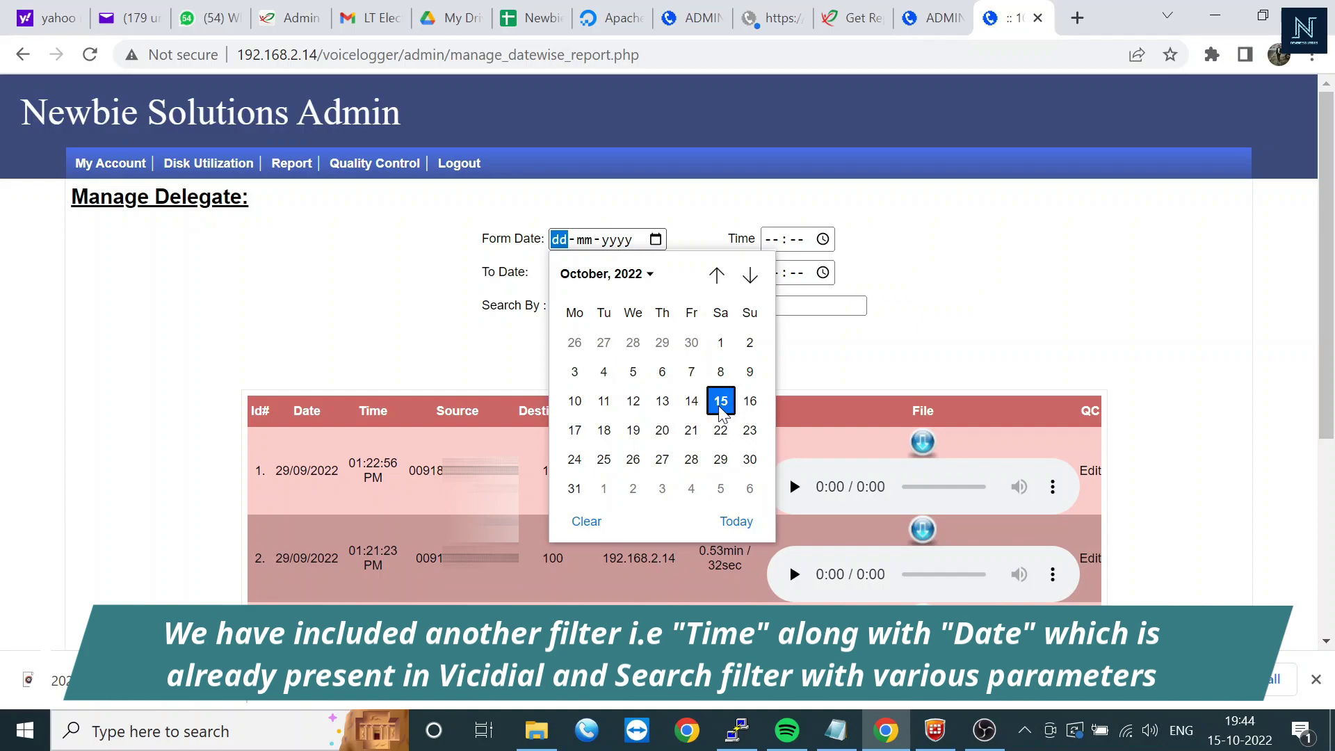
click(721, 402)
click(823, 239)
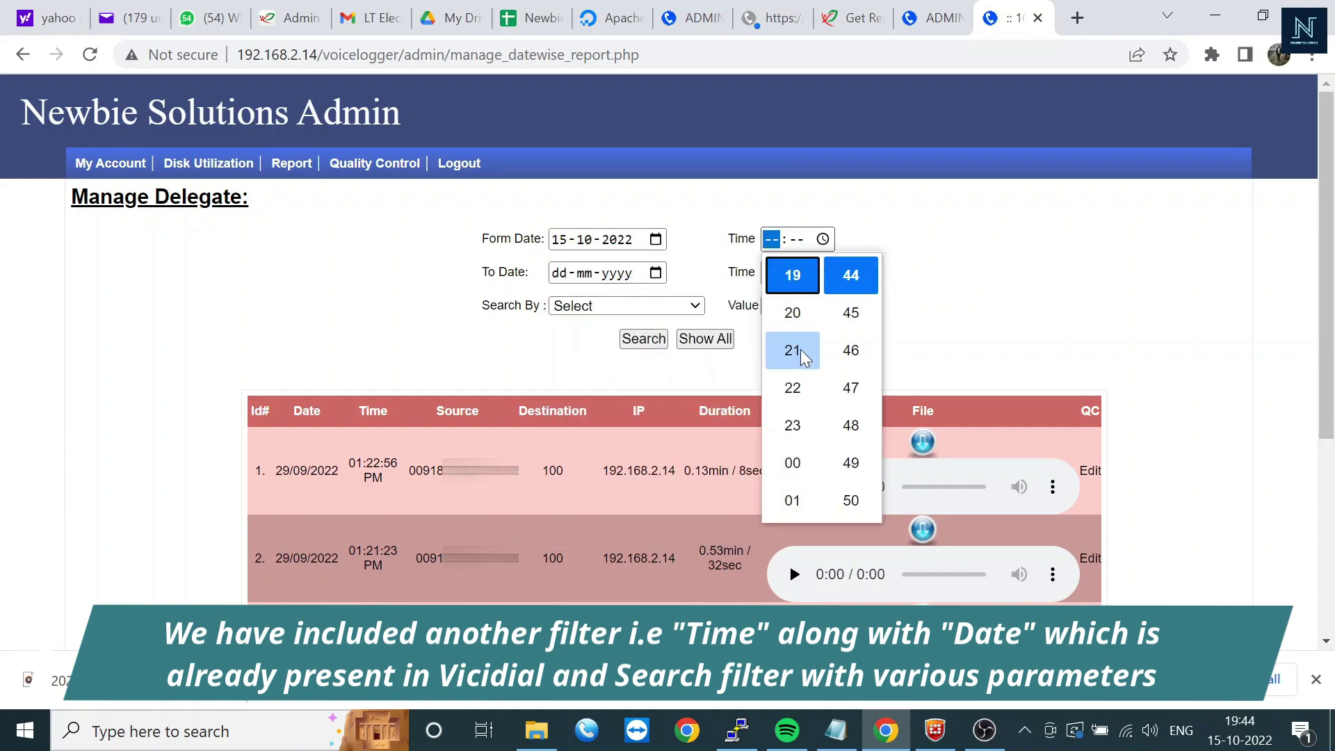
click(797, 349)
click(985, 263)
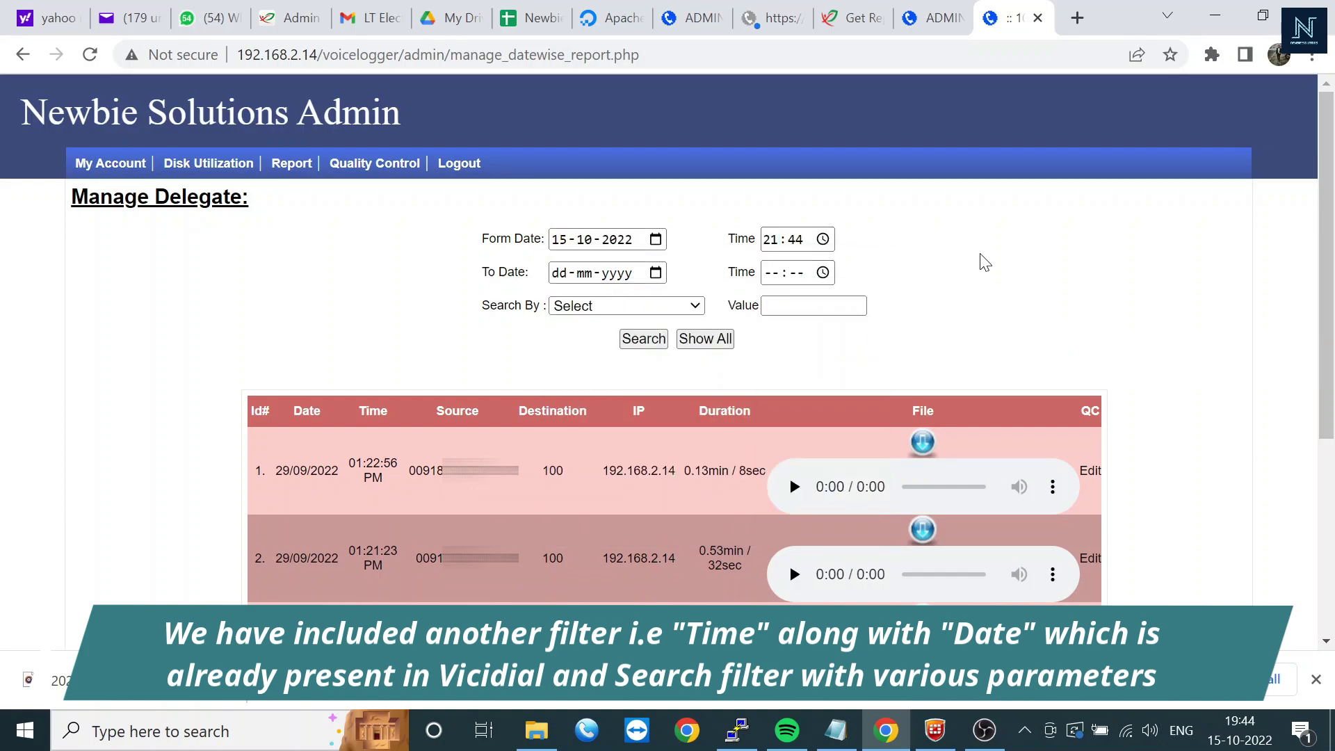
Check the Search By field options without choosing, then open the Conference call report
click(658, 307)
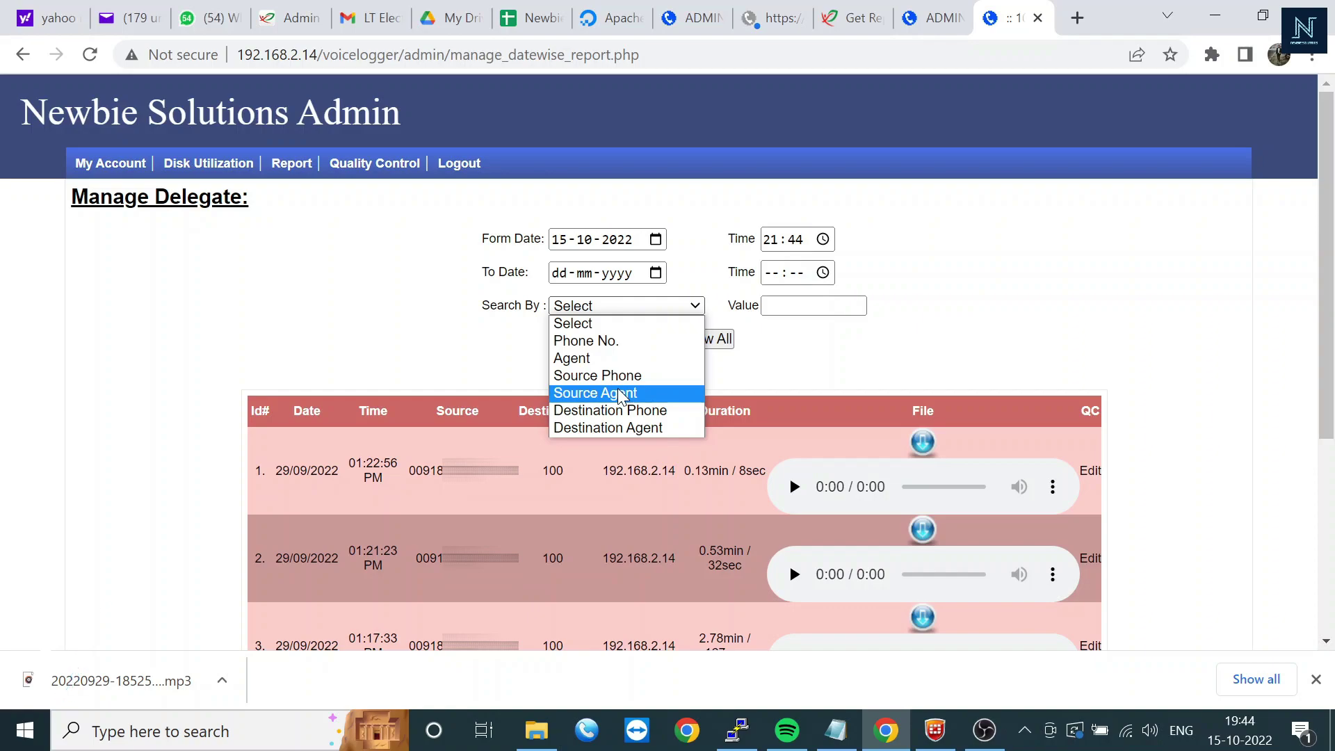
click(793, 381)
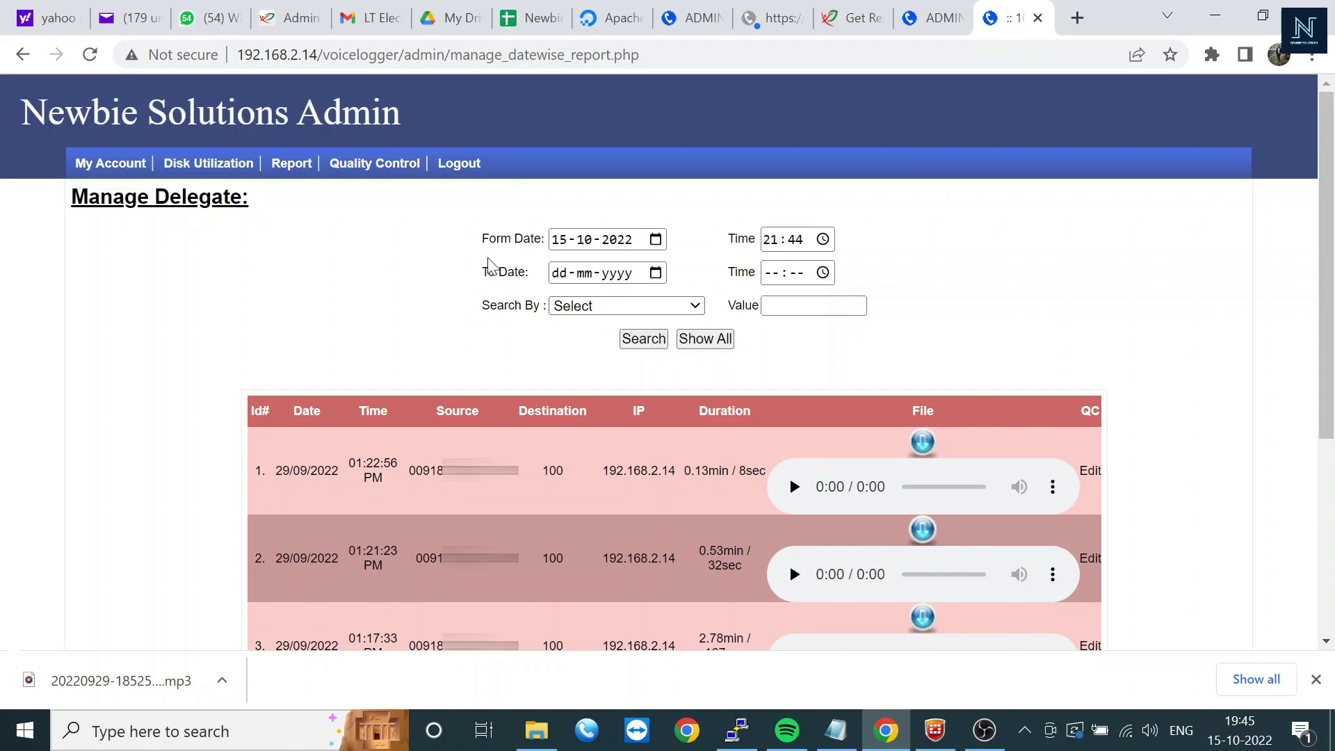
mouse_move(291, 166)
click(321, 222)
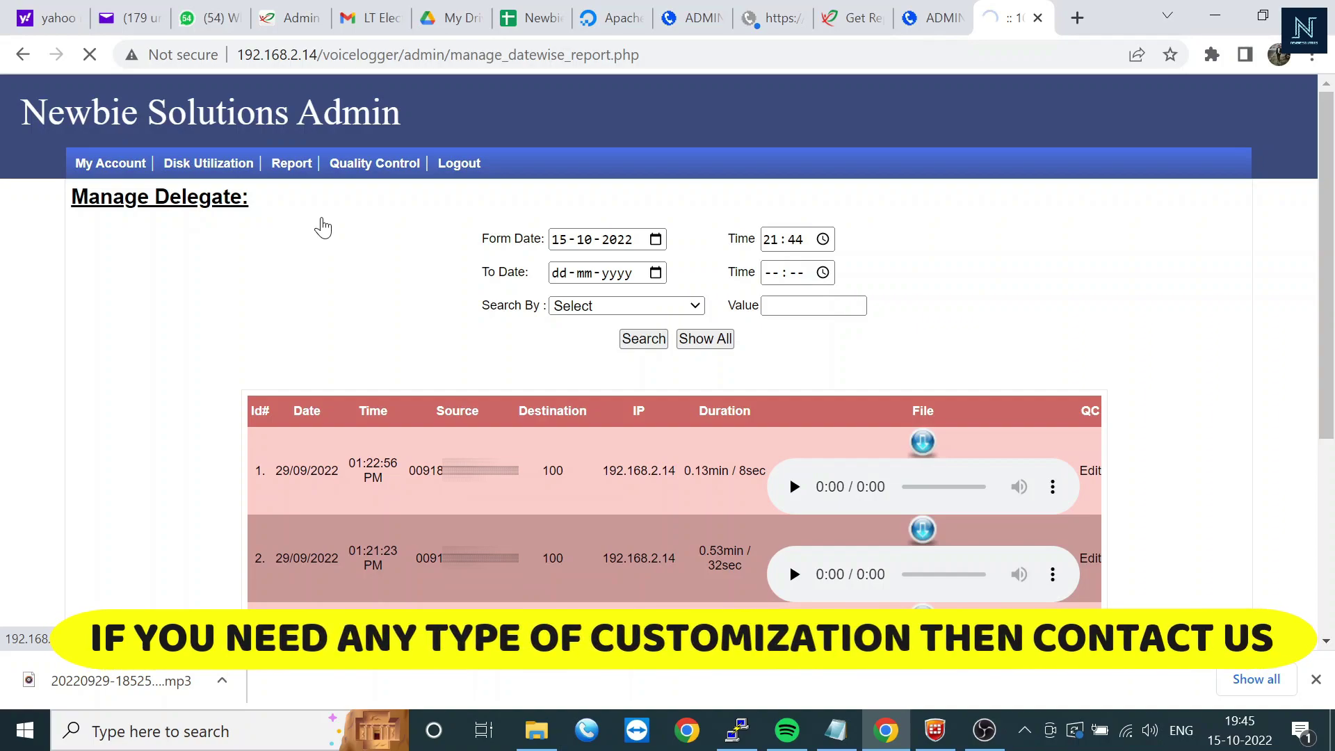
Revisit Disk Utilization and the Conference report, then open Quality Control's Manual Dial recordings
click(239, 165)
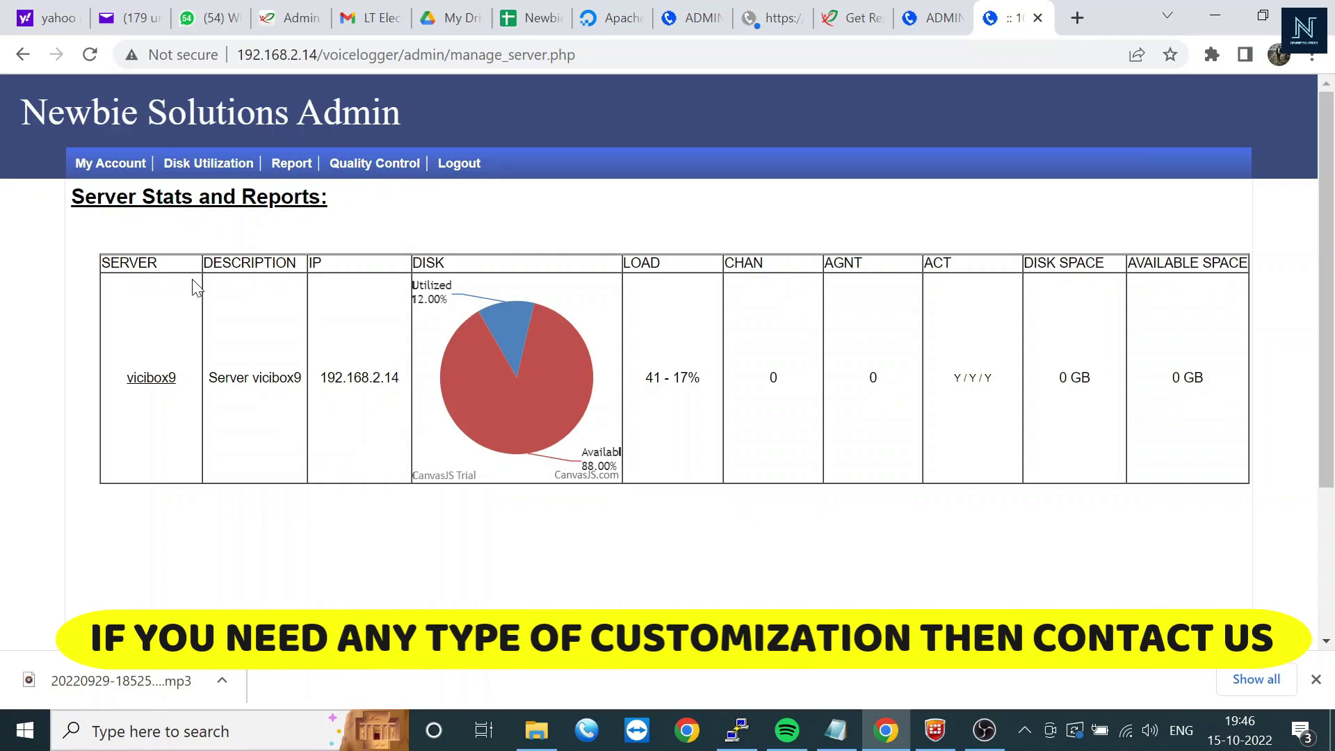
mouse_move(299, 165)
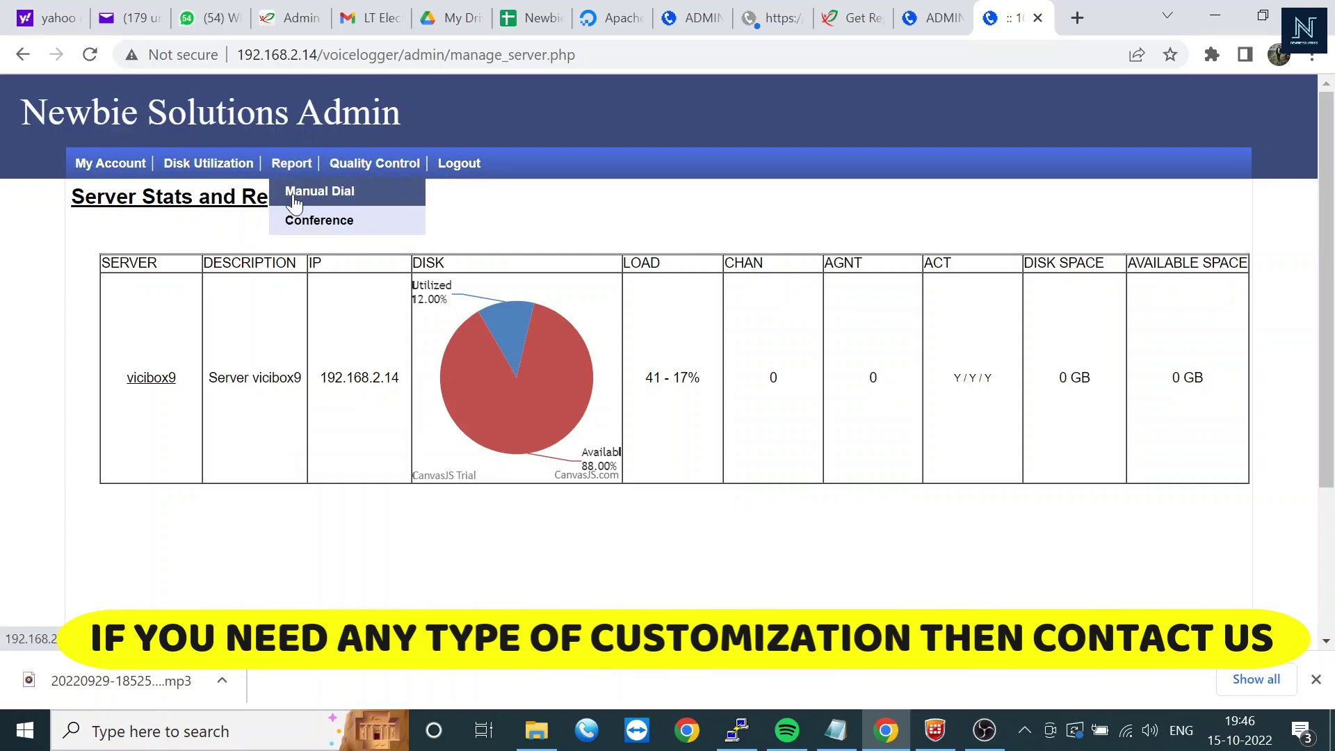
click(300, 221)
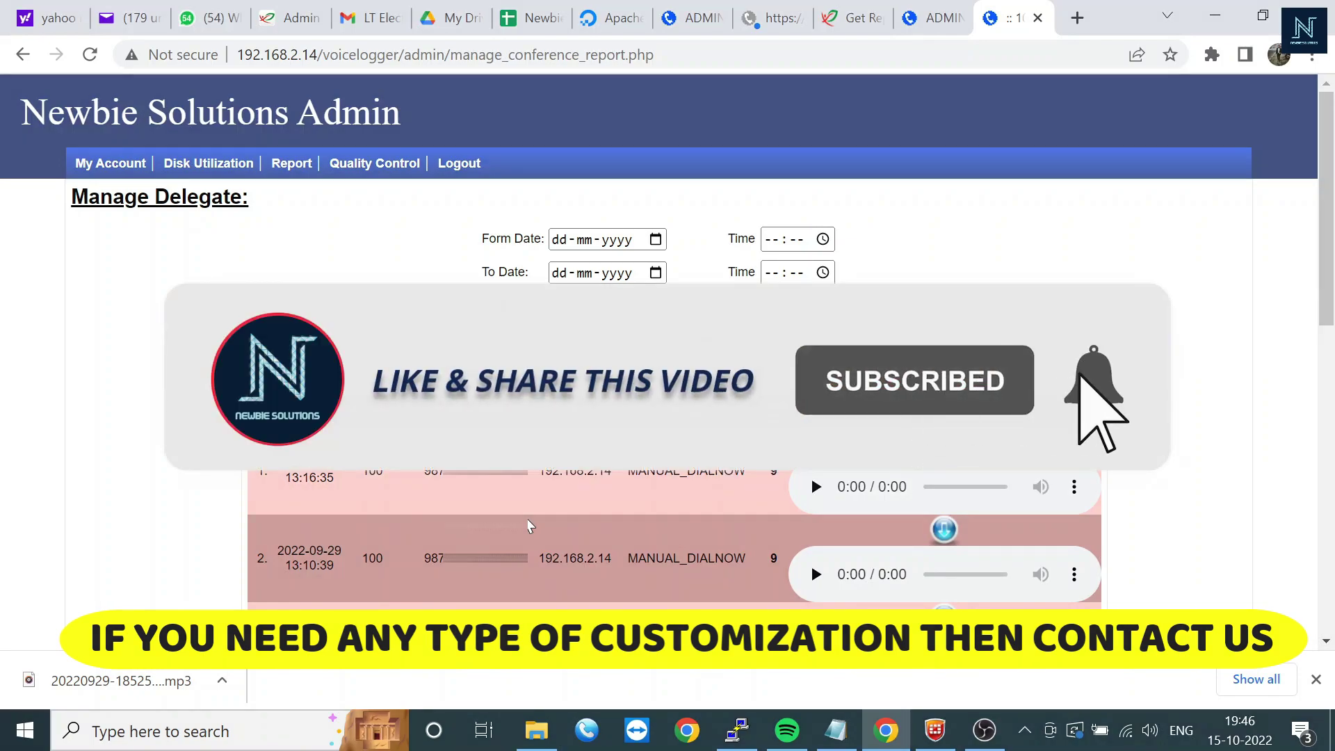
click(376, 166)
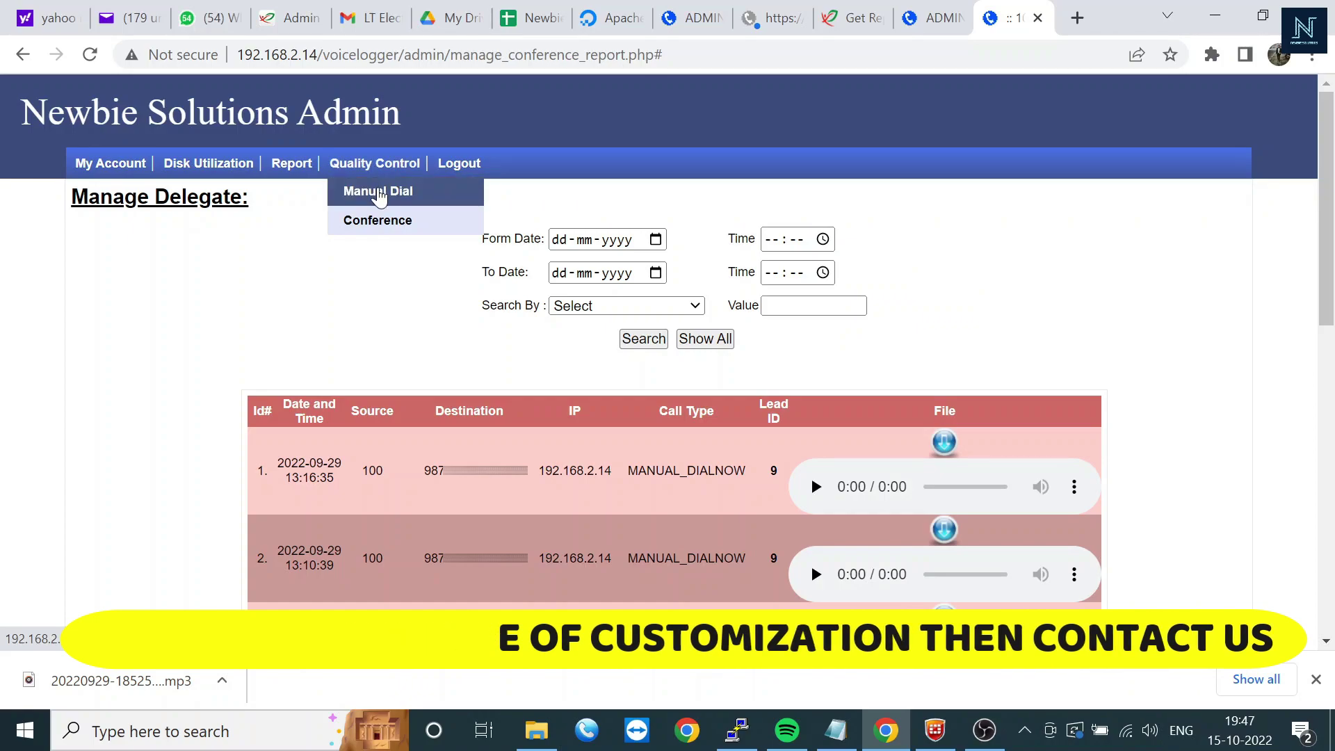
click(379, 192)
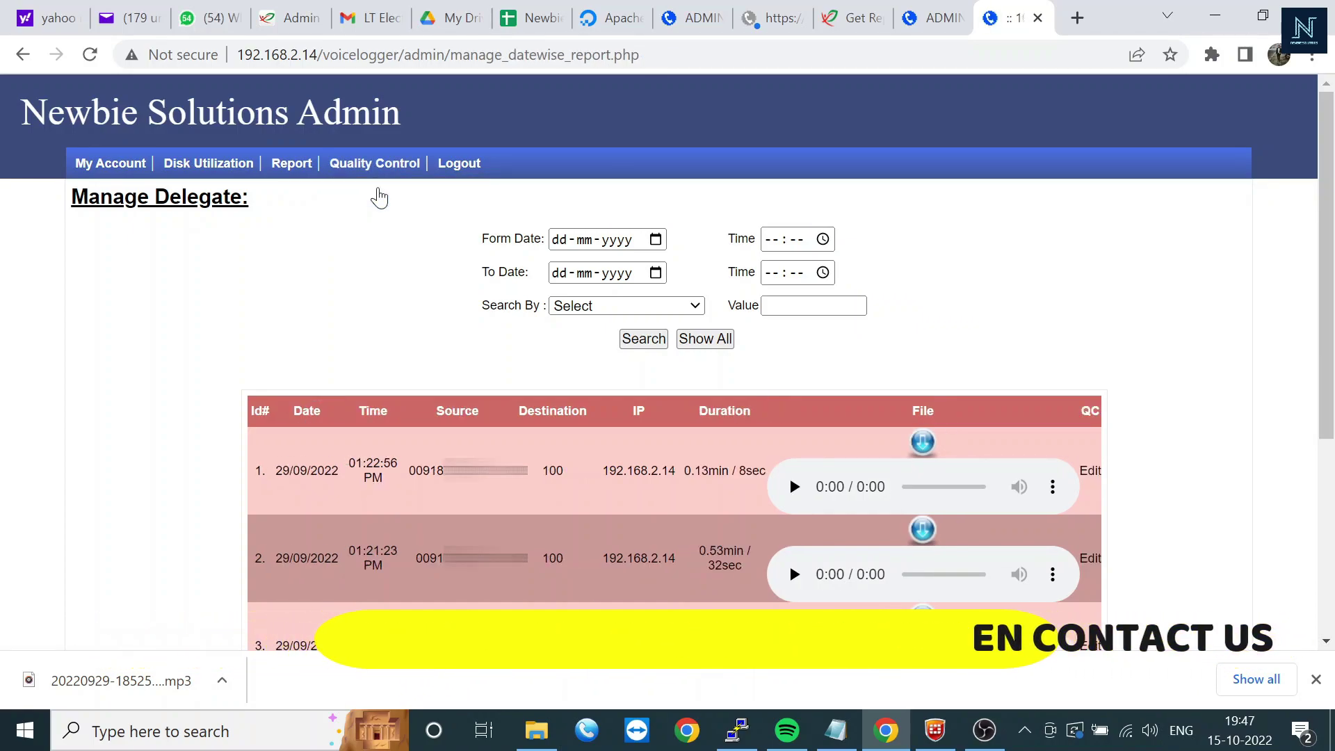